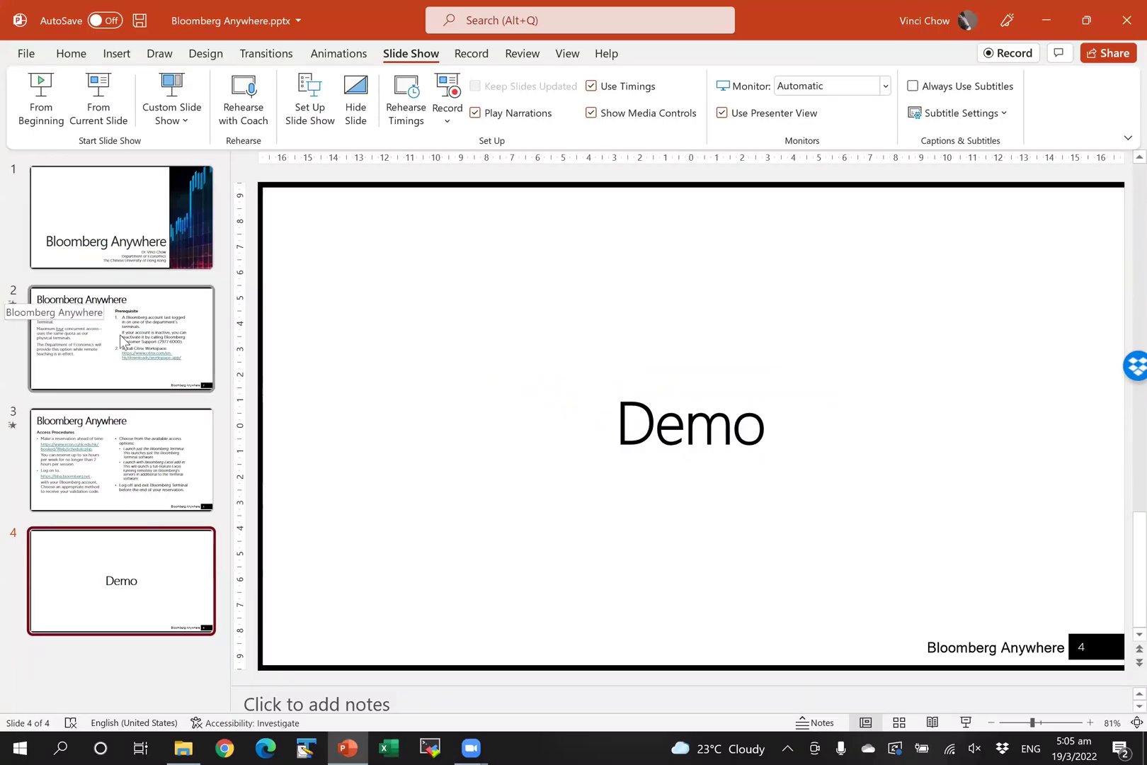
Follow slide 2's Citrix Workspace link and scroll through the platform versions offered.
click(157, 356)
click(805, 499)
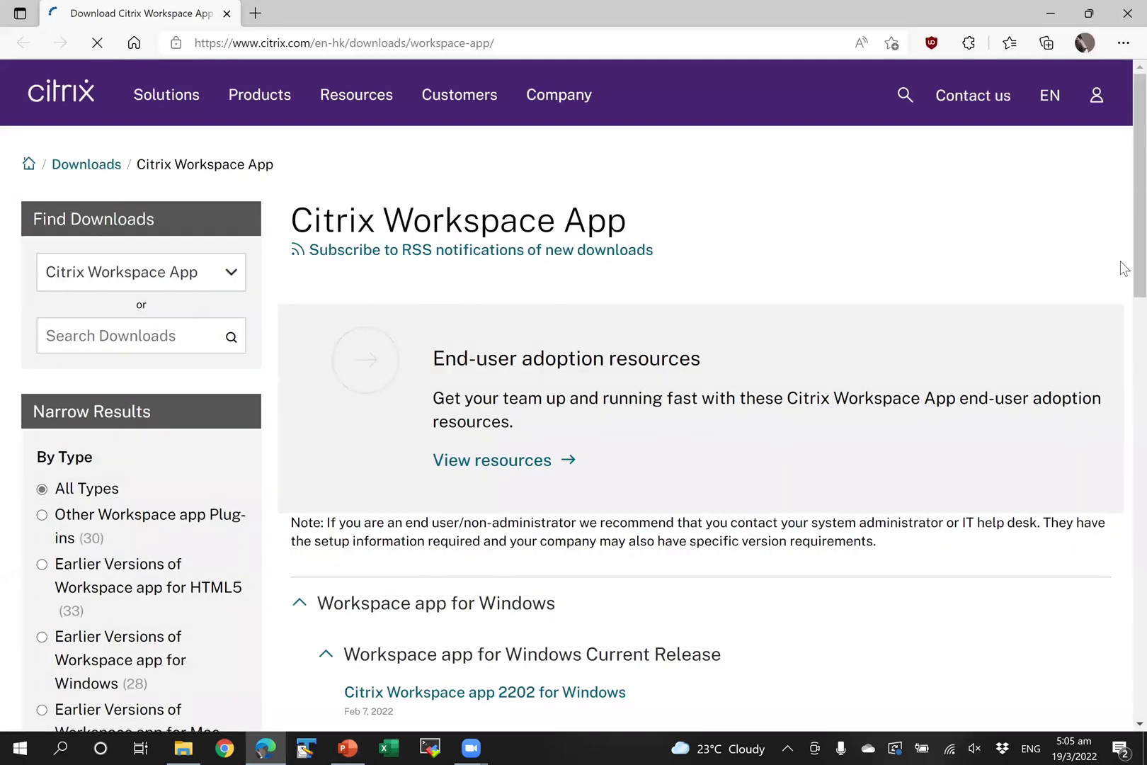
scroll(1120, 246, down, 1)
scroll(1120, 276, down, 5)
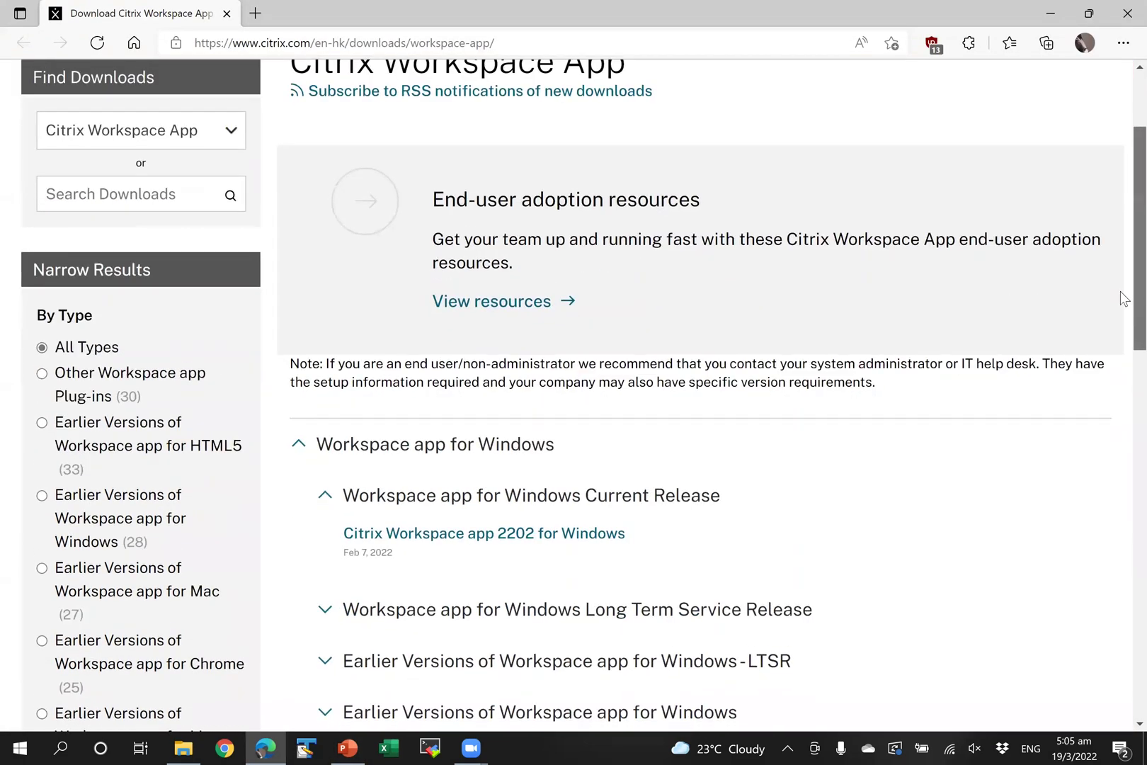
scroll(1120, 352, down, 1)
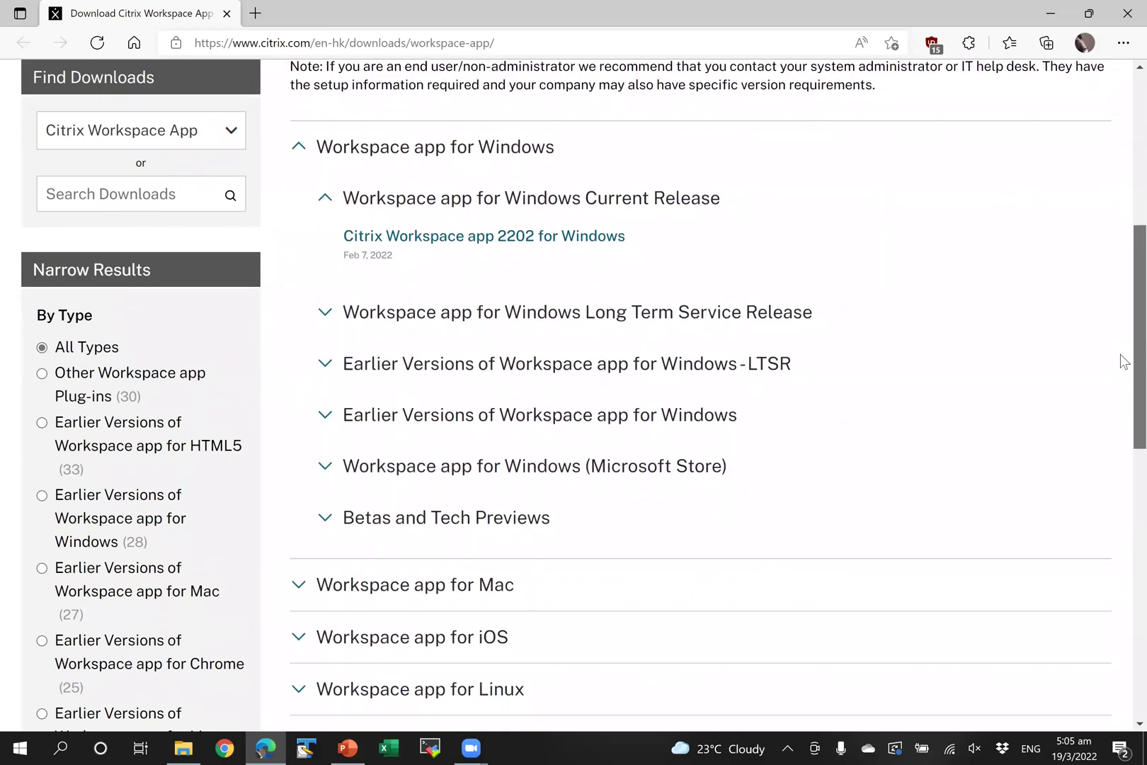
scroll(1124, 361, down, 1)
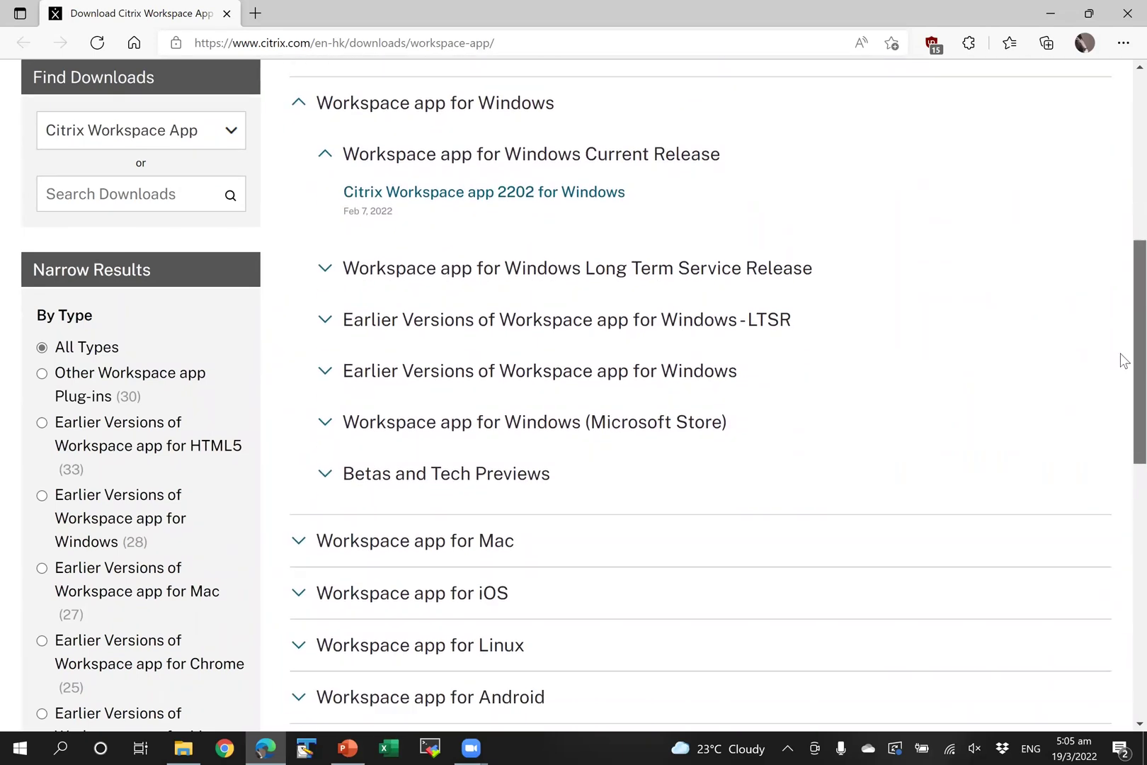
scroll(1124, 361, down, 4)
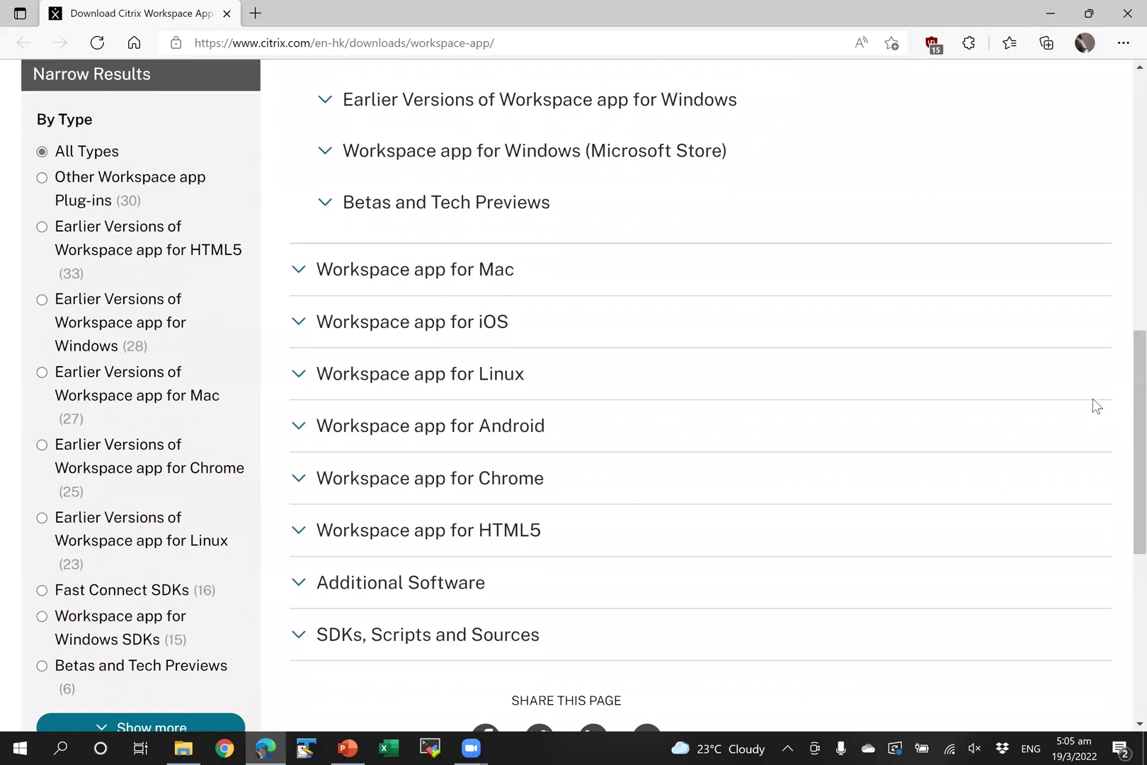
scroll(1094, 362, down, 1)
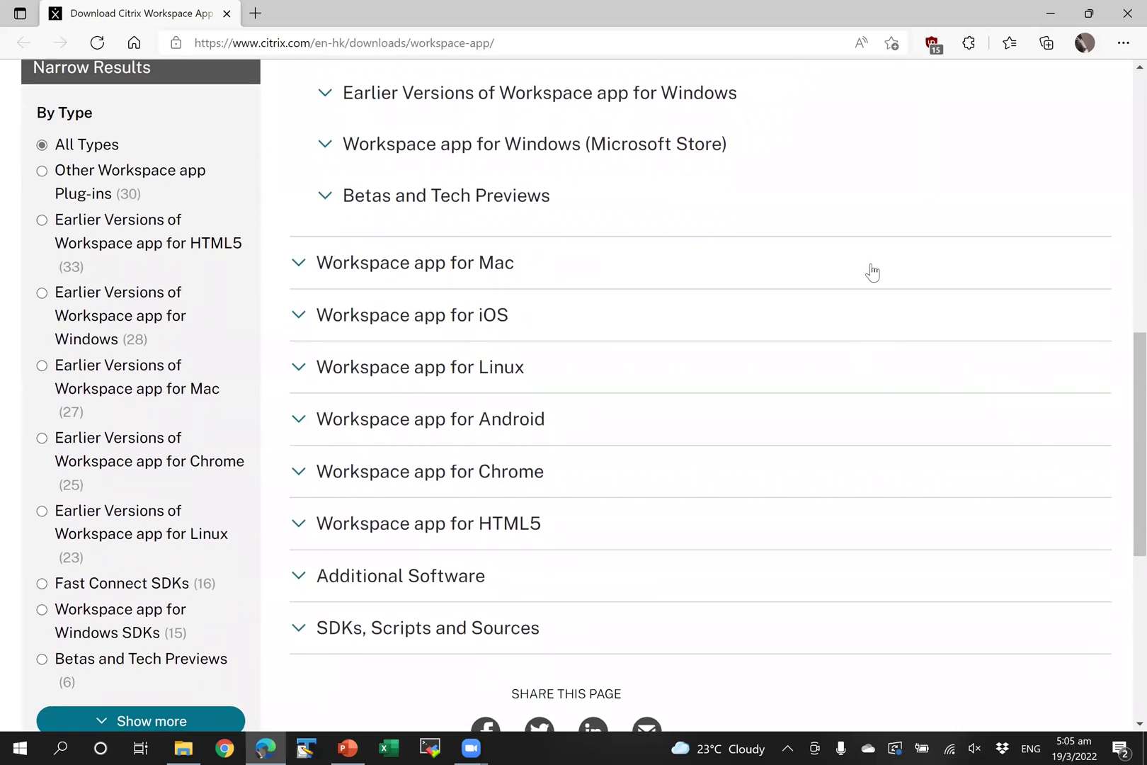
Go to bba.bloomberg.net in the browser.
click(681, 37)
text(ba)
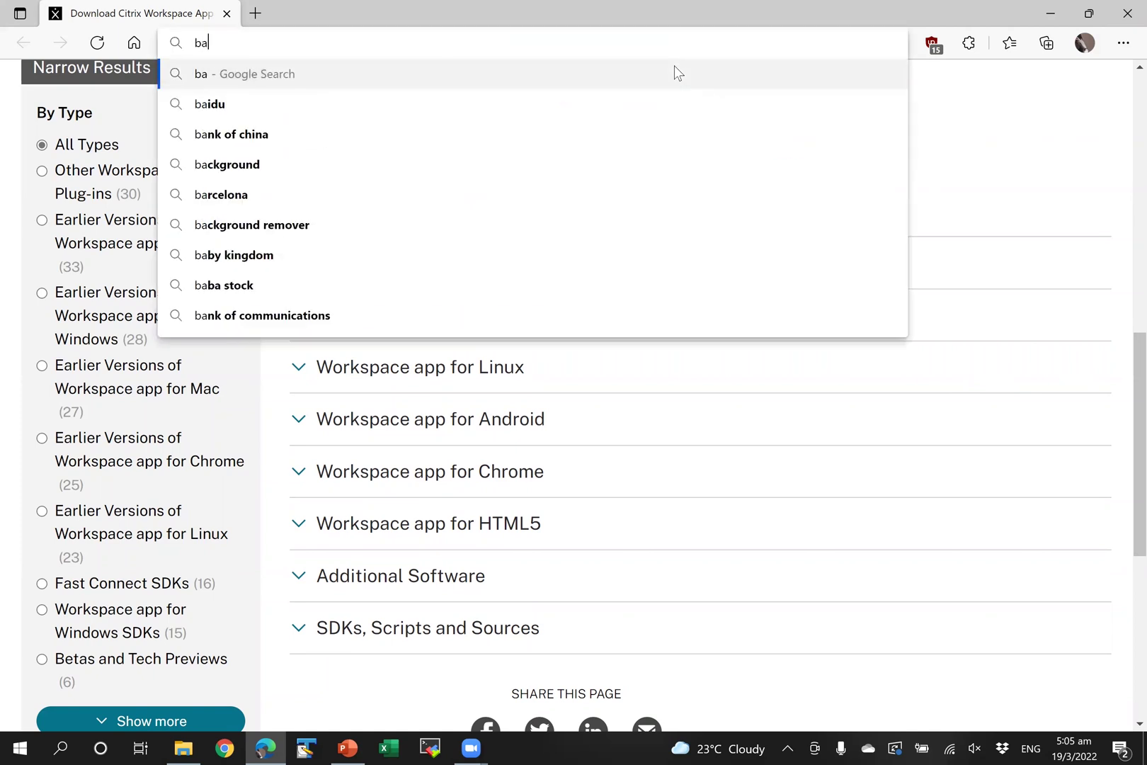
key(BackSpace)
text(ba)
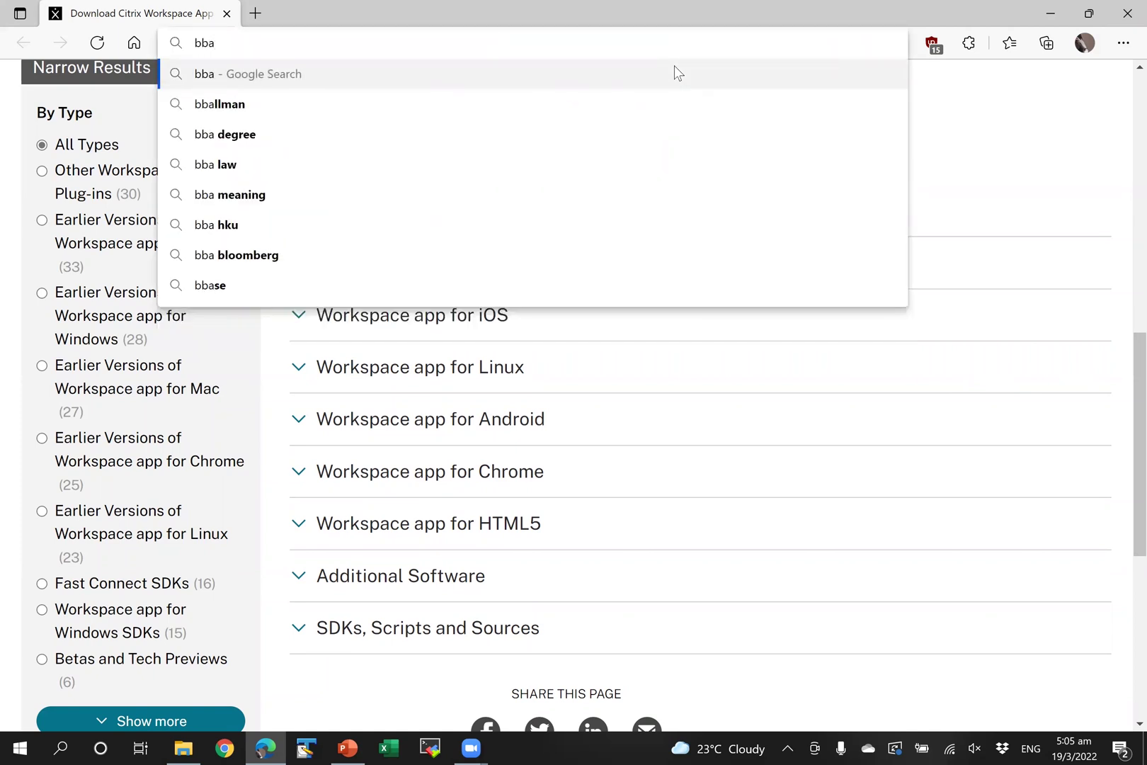
text(.bloomberg.net)
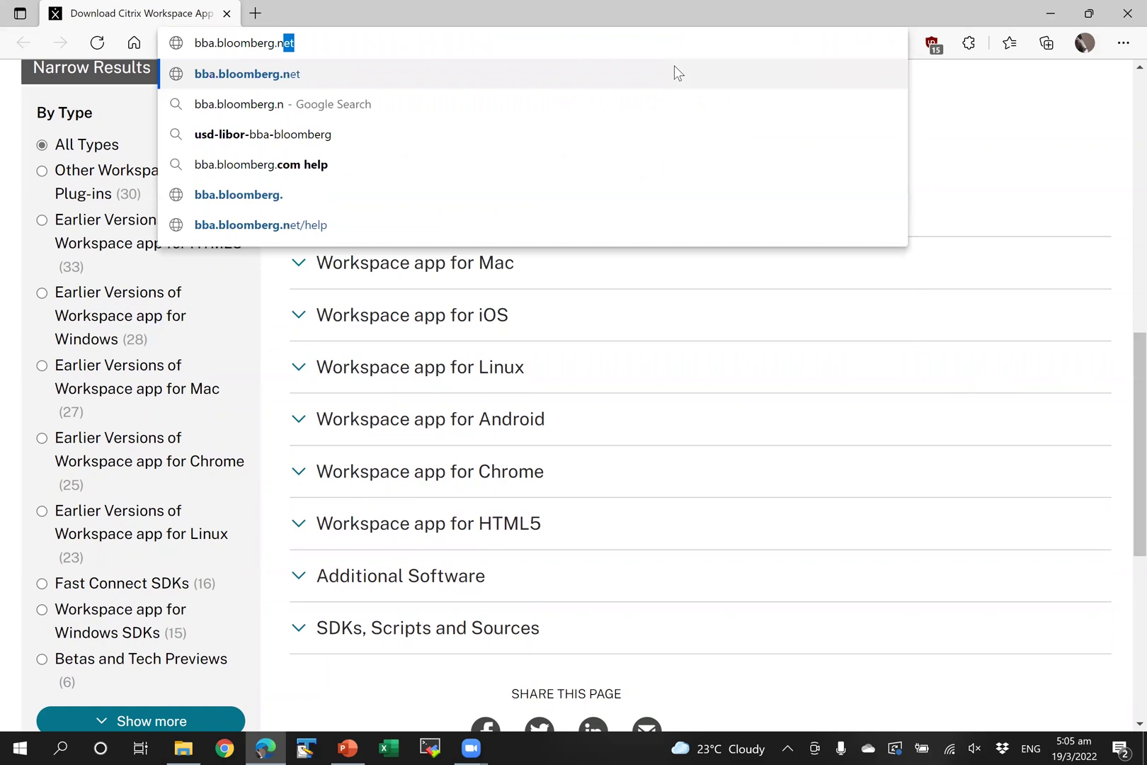
key(Return)
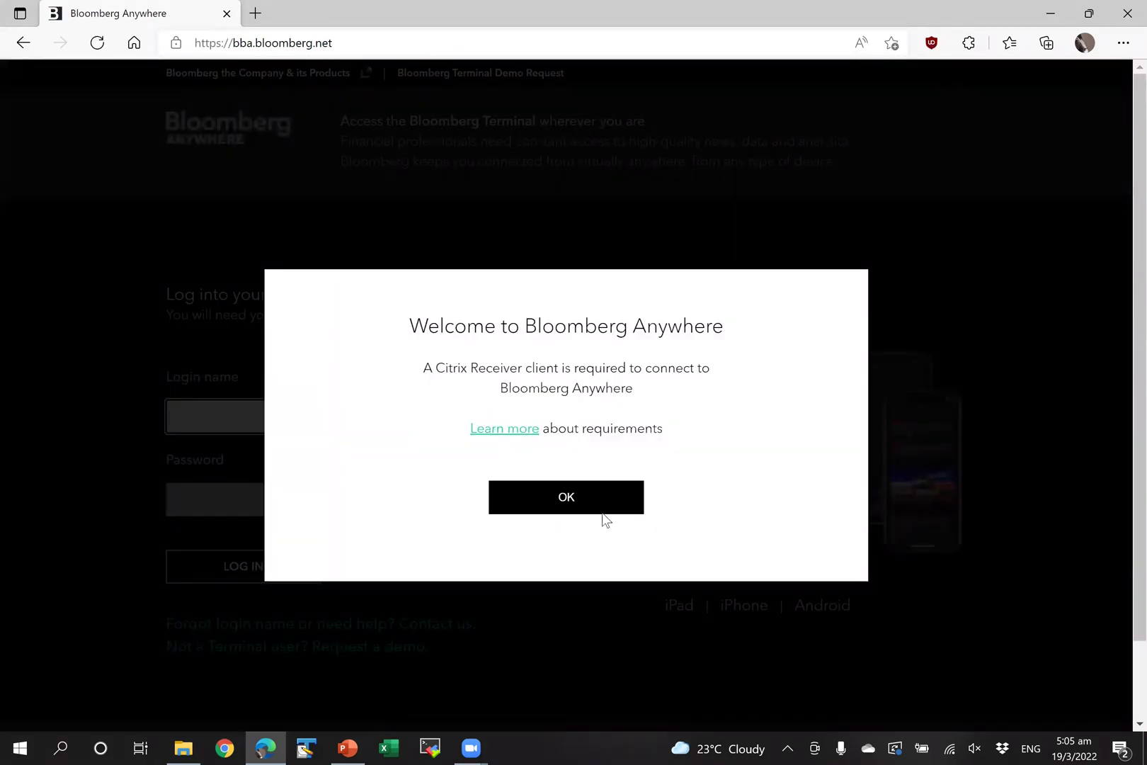
Dismiss the Citrix Receiver notice and log in with the account's login name and password.
click(591, 497)
click(269, 419)
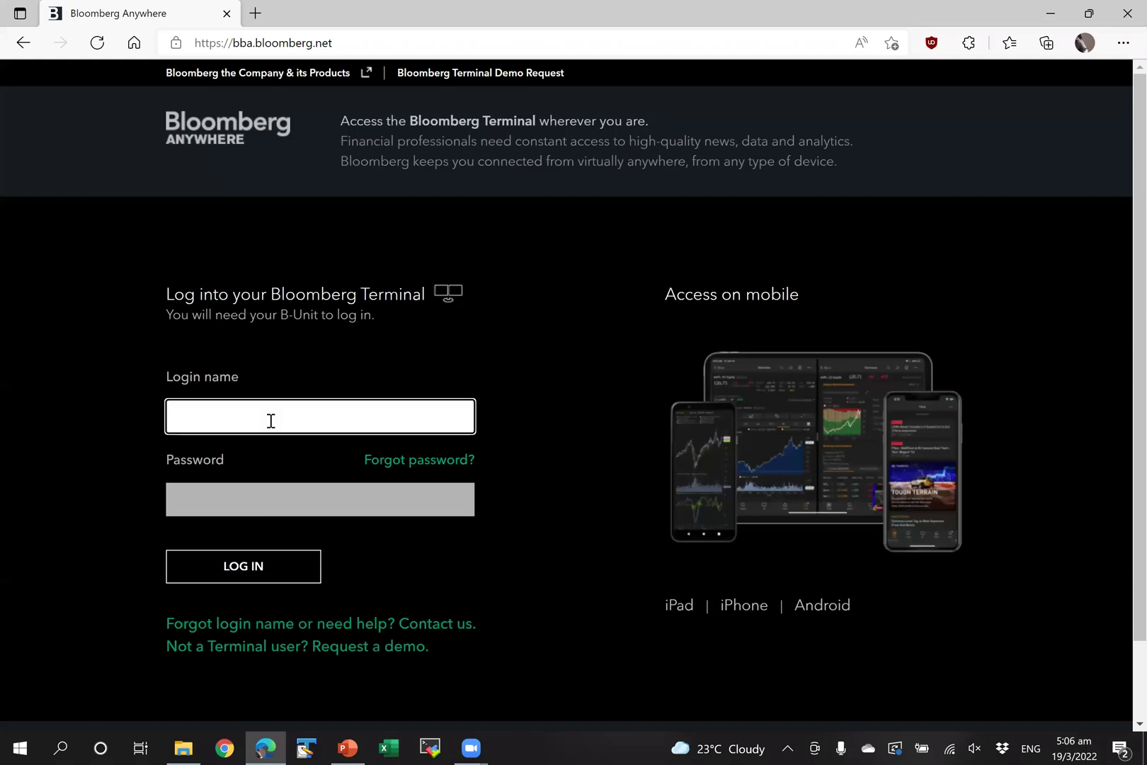
click(289, 507)
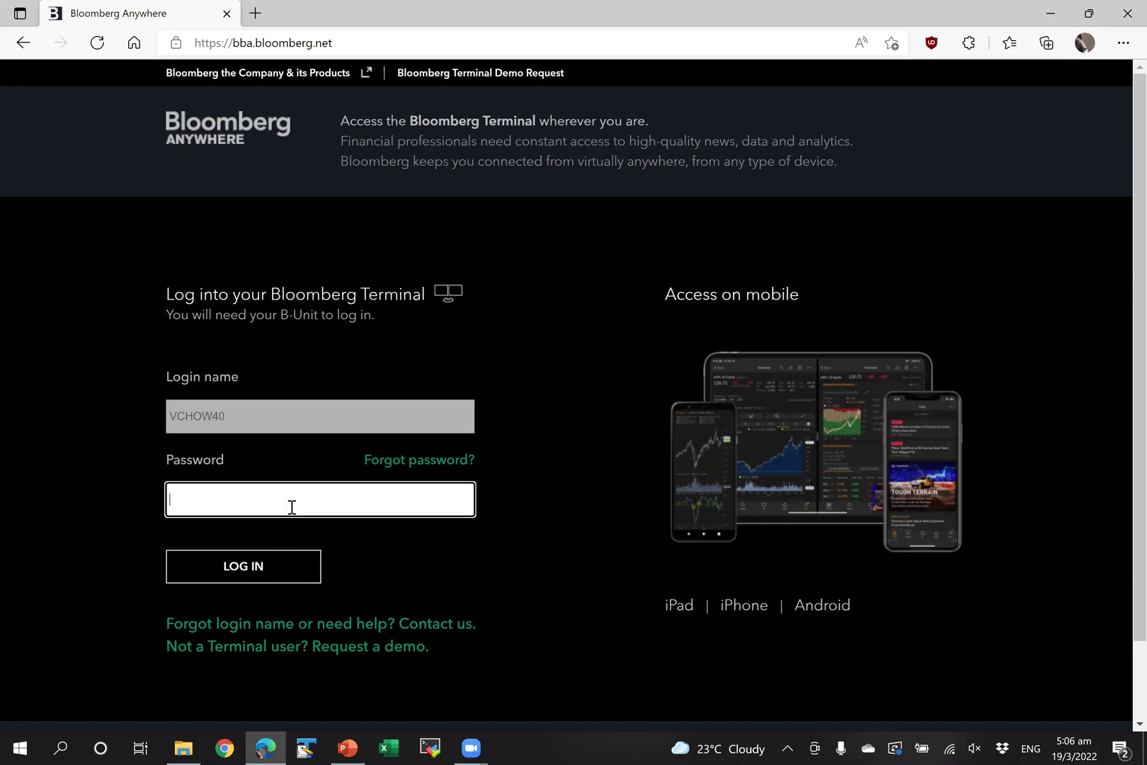
text(•••••••••)
click(302, 570)
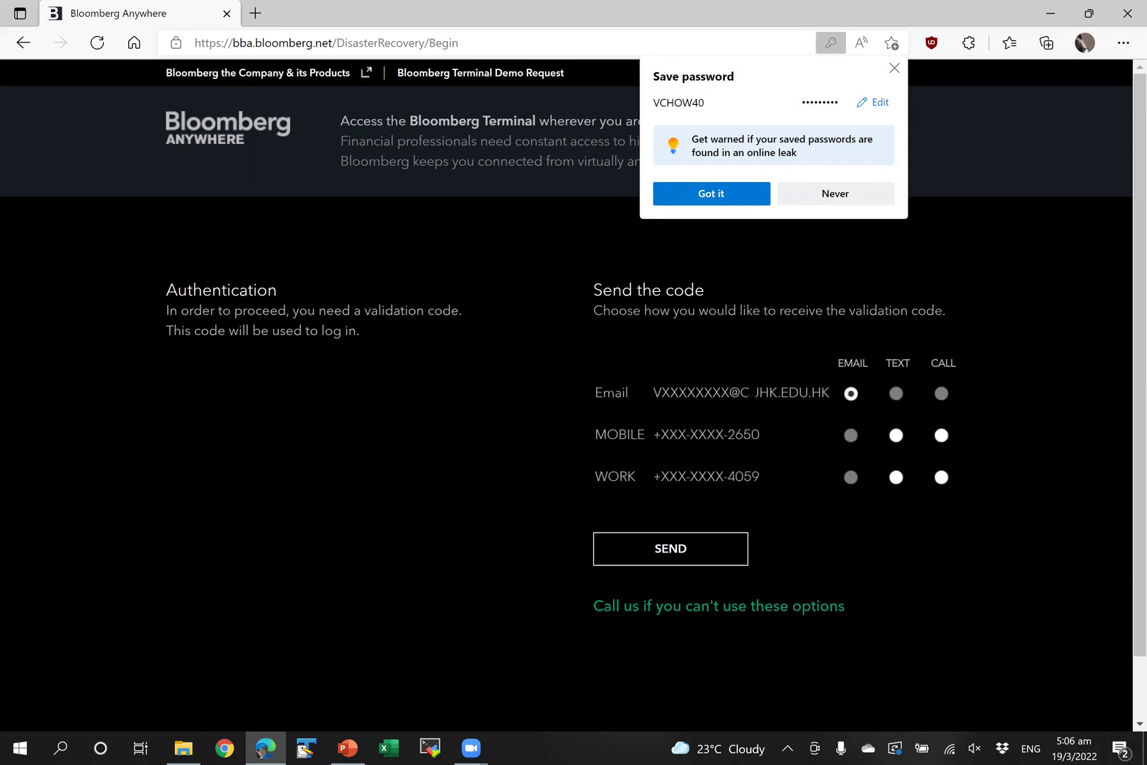
Request the validation code by mobile text and submit the received code.
click(896, 435)
click(687, 558)
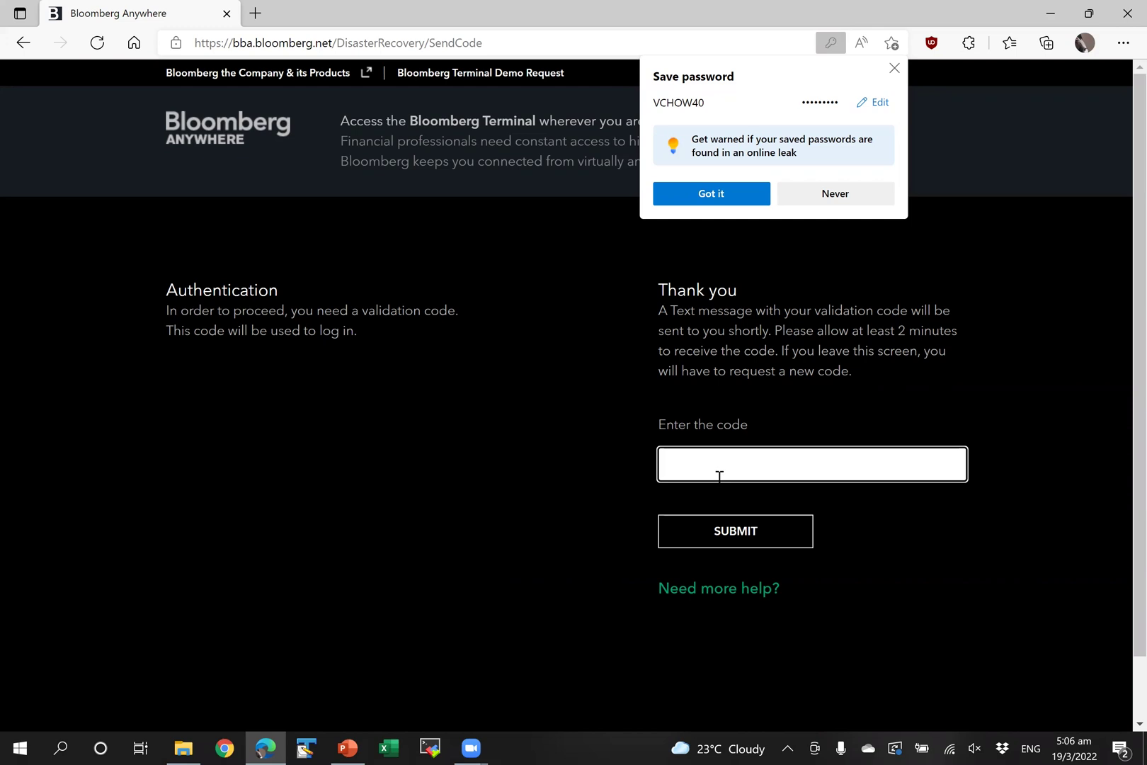
click(734, 539)
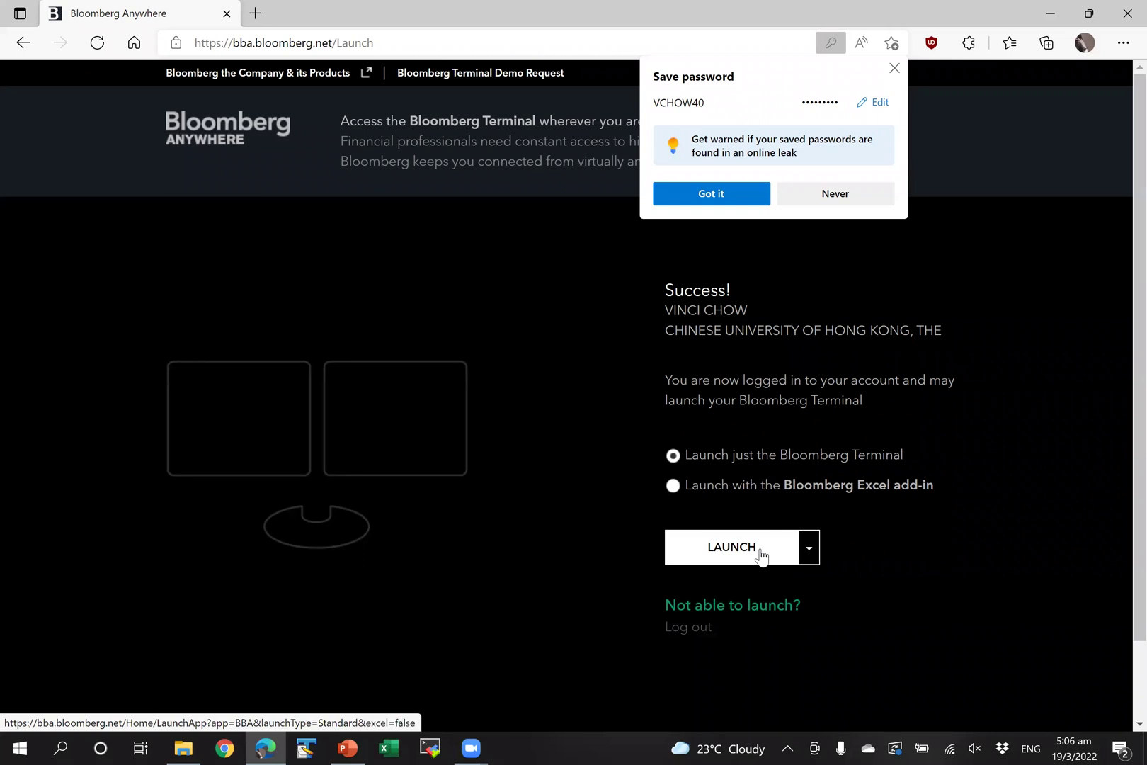
Launch the Bloomberg Terminal only, skip saving the password, and open the downloaded bba.ica.
click(731, 546)
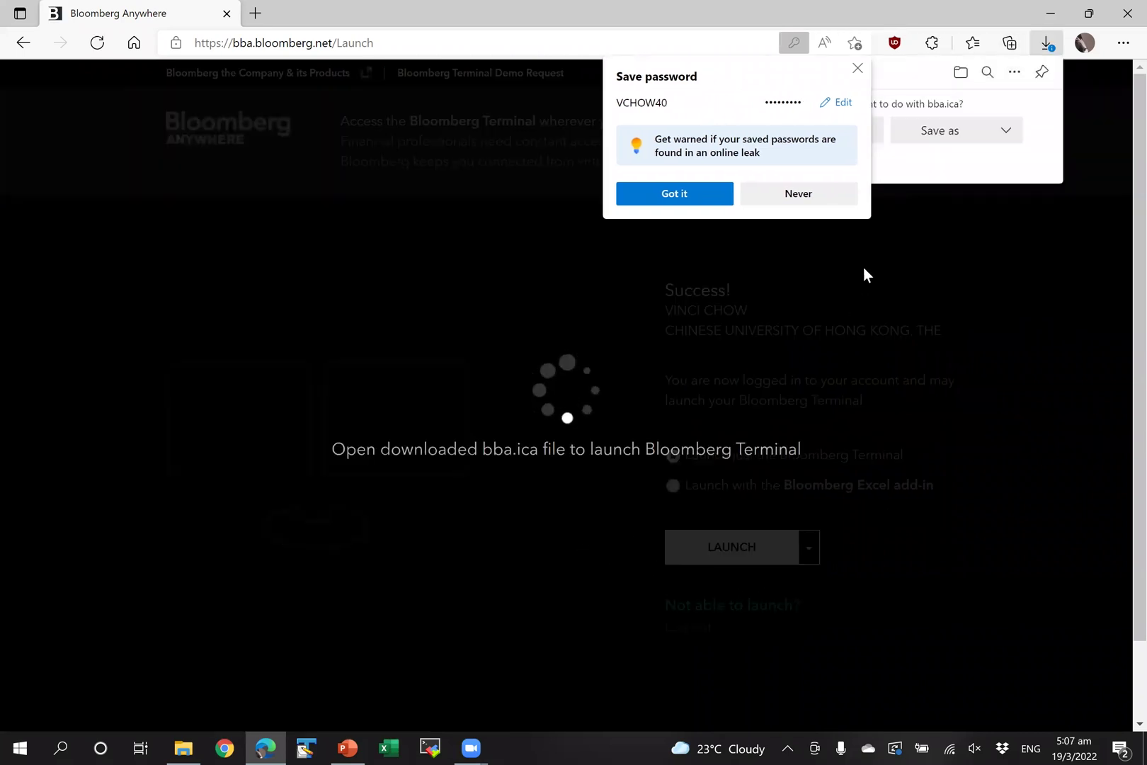
click(858, 70)
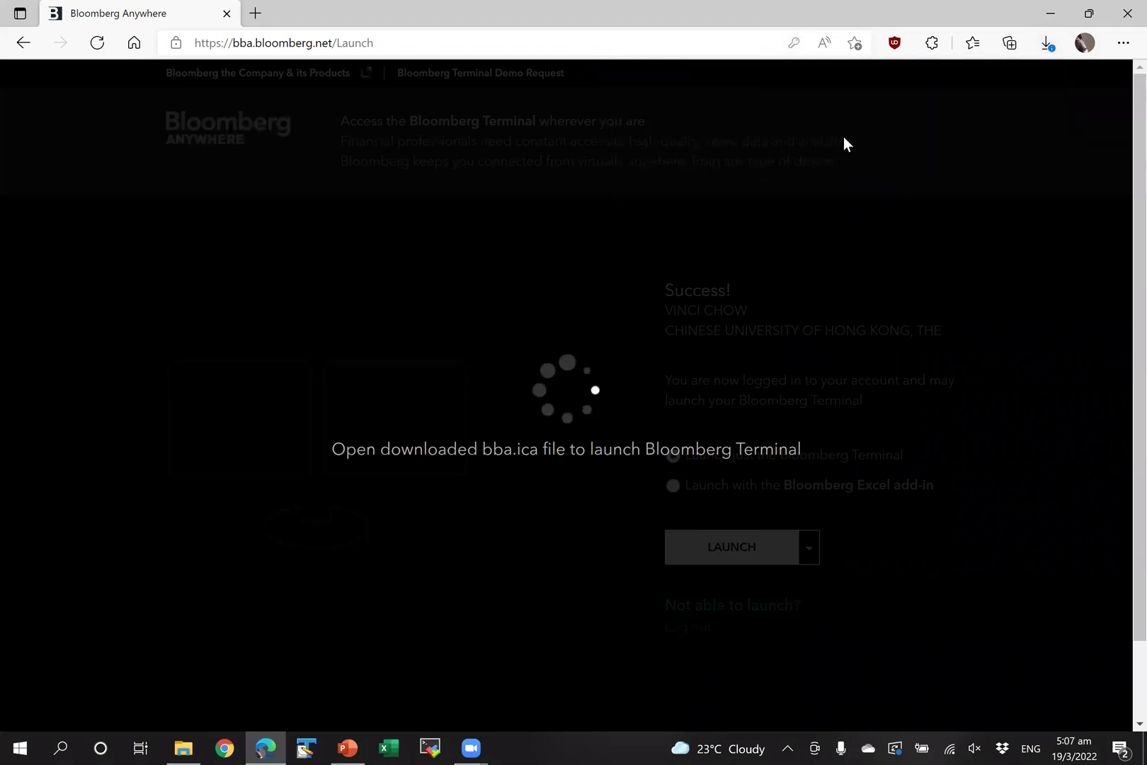
click(1046, 44)
click(842, 130)
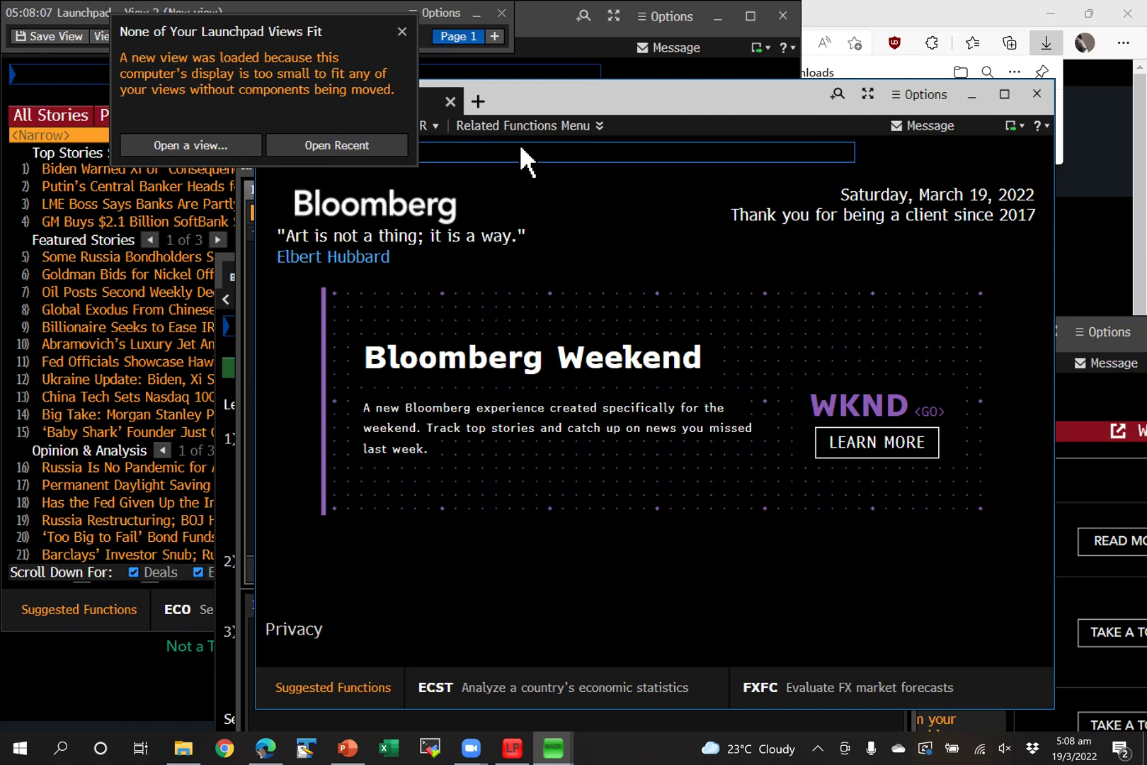
Shift the Bloomberg window right and bring Help and Learning to the front.
drag(634, 94, 735, 94)
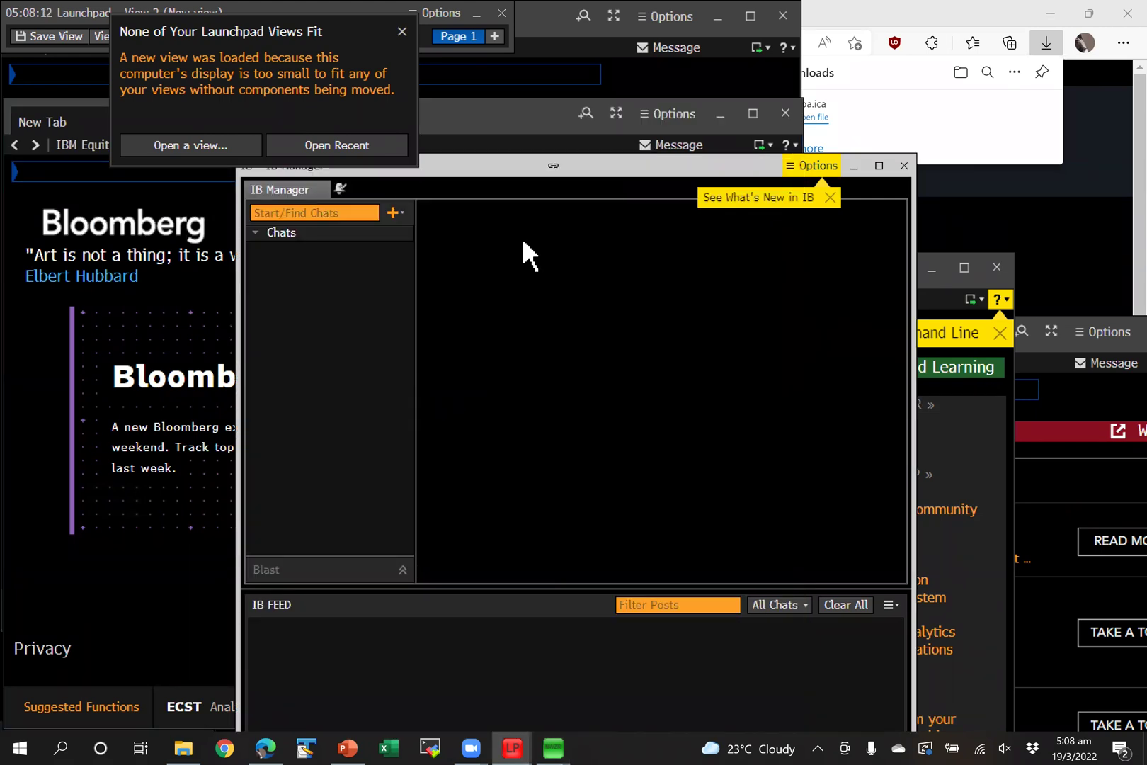
click(994, 434)
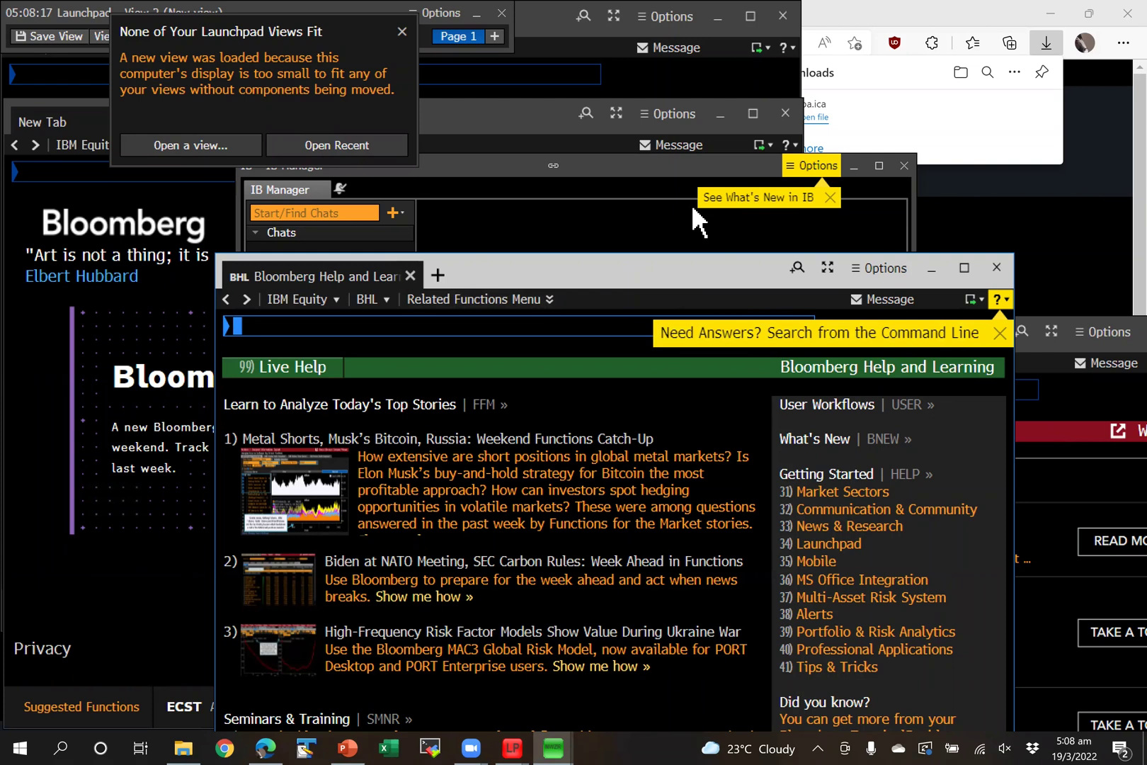
Choose Log Off & Exit from the New Tab window's Options and confirm exiting Bloomberg.
click(599, 120)
click(670, 113)
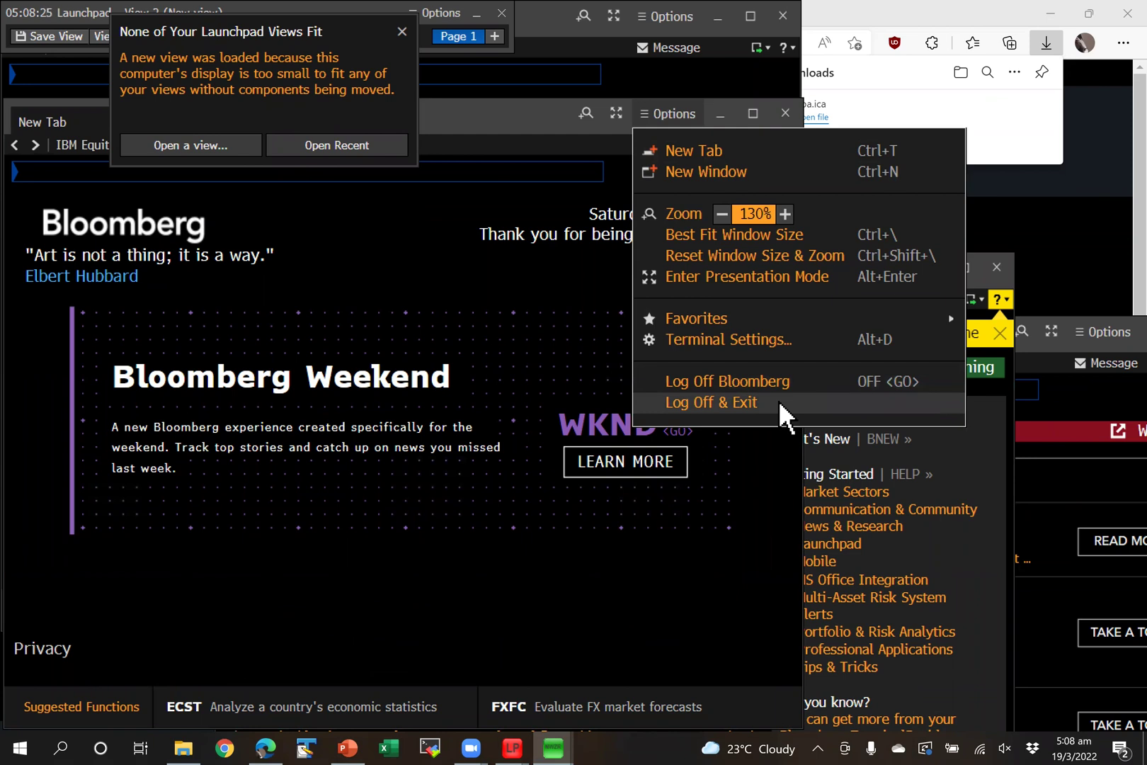
click(708, 409)
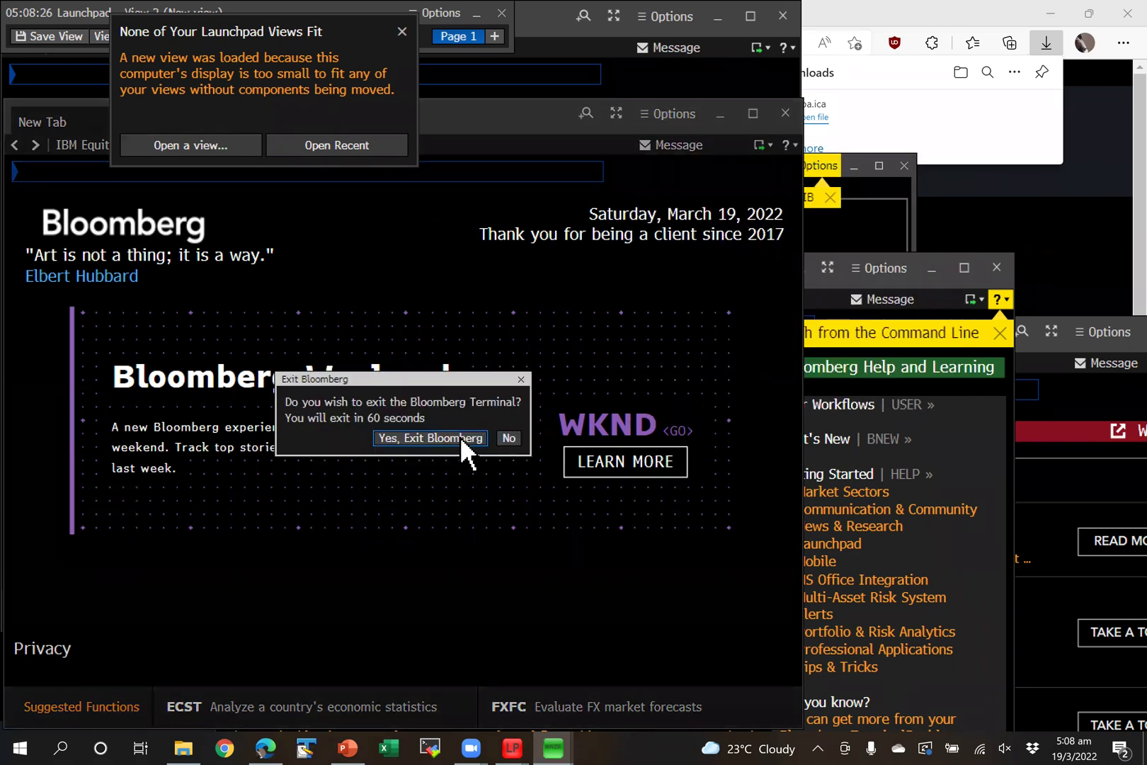
click(462, 438)
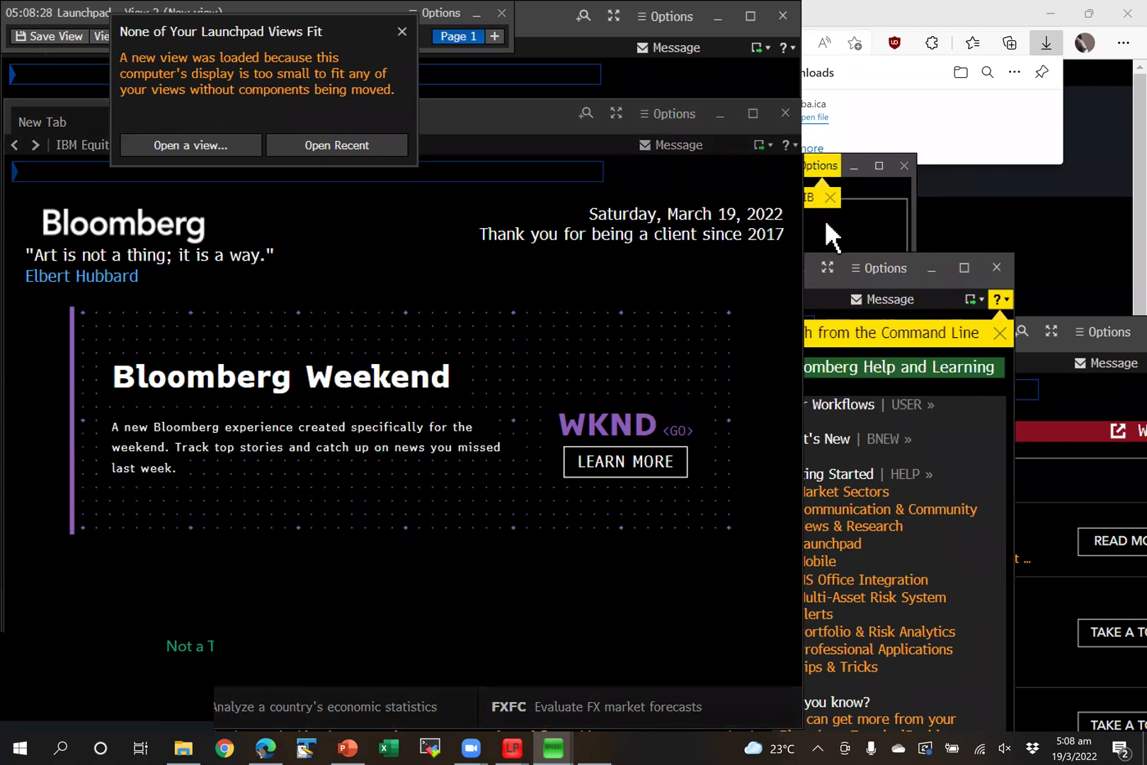